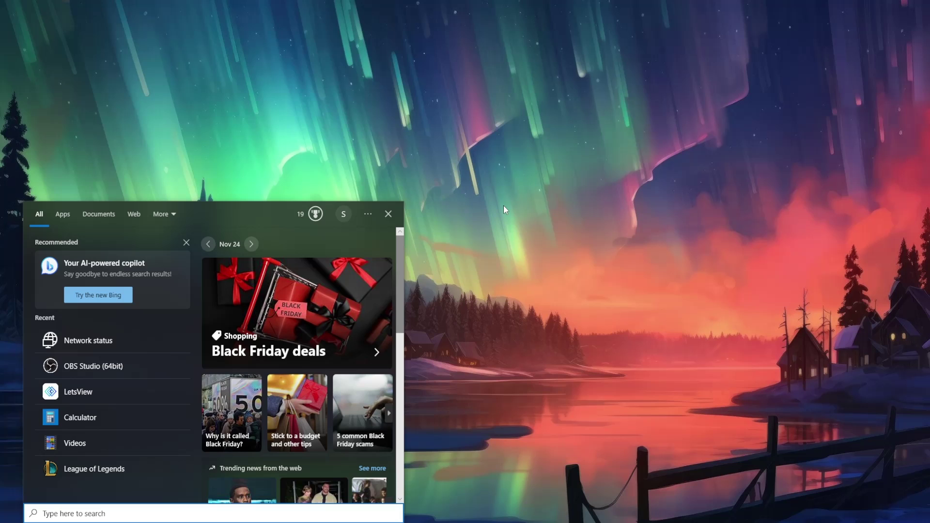
type("network")
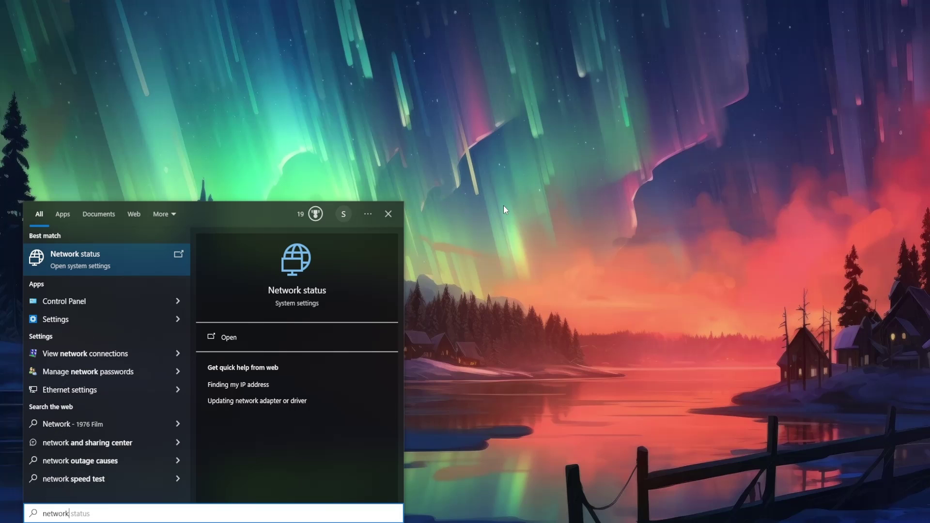
Open the Network status settings page from the 'network' search results
left_click(91, 260)
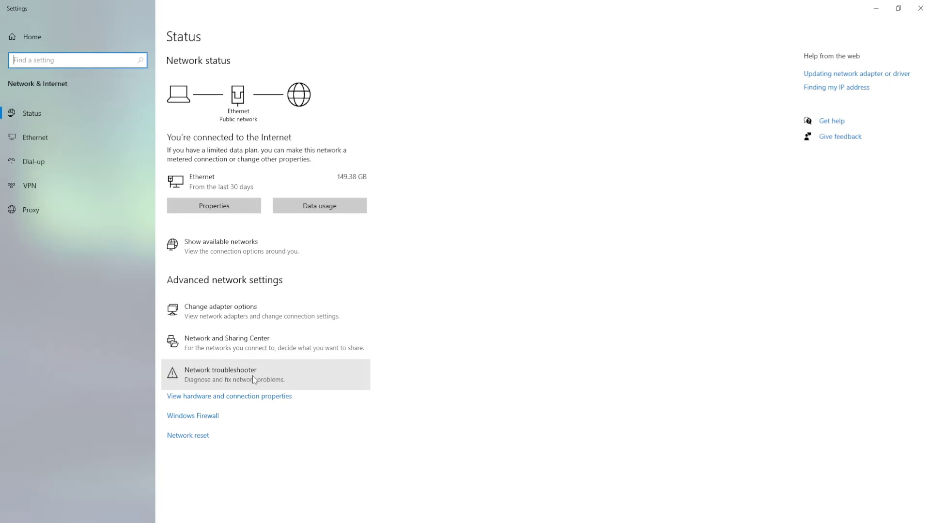
Run the network troubleshooter on all network adapters, then cancel it after it finds the connection working
left_click(271, 376)
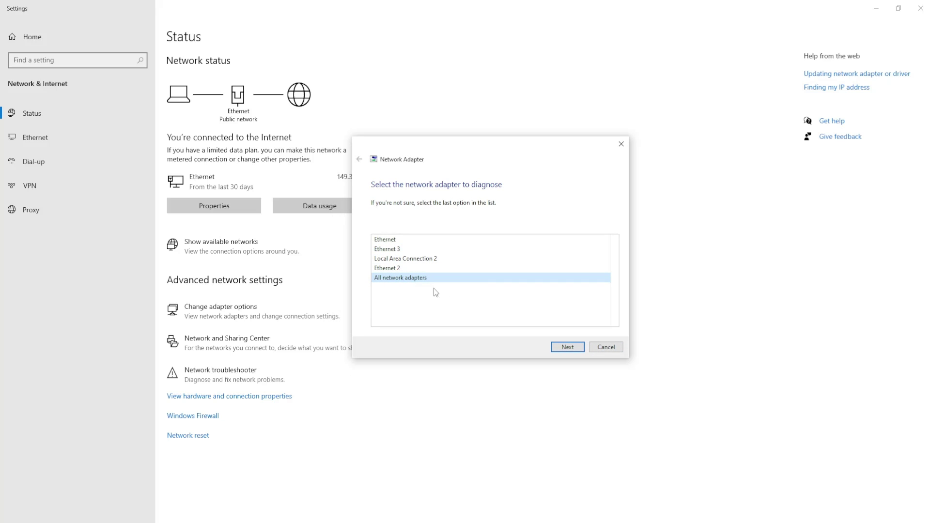
left_click(565, 347)
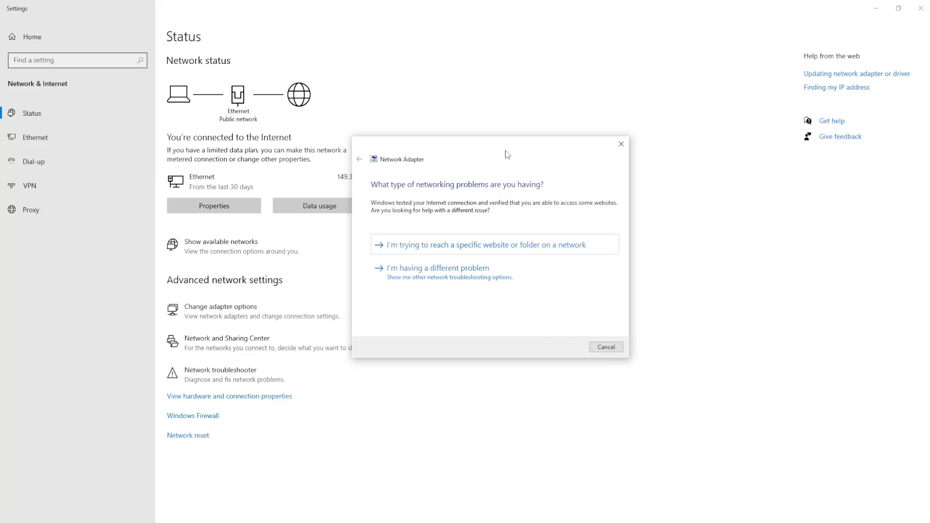
left_click_drag(506, 154, 497, 166)
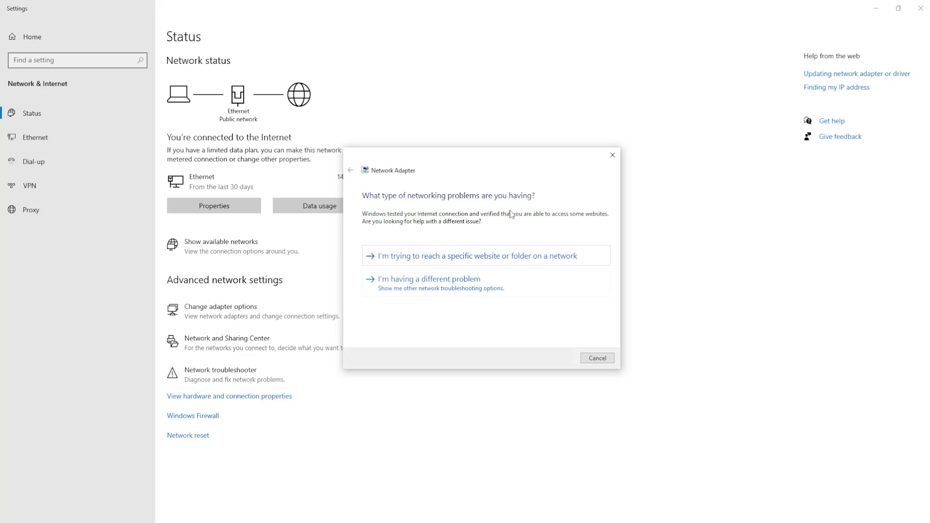
left_click(598, 358)
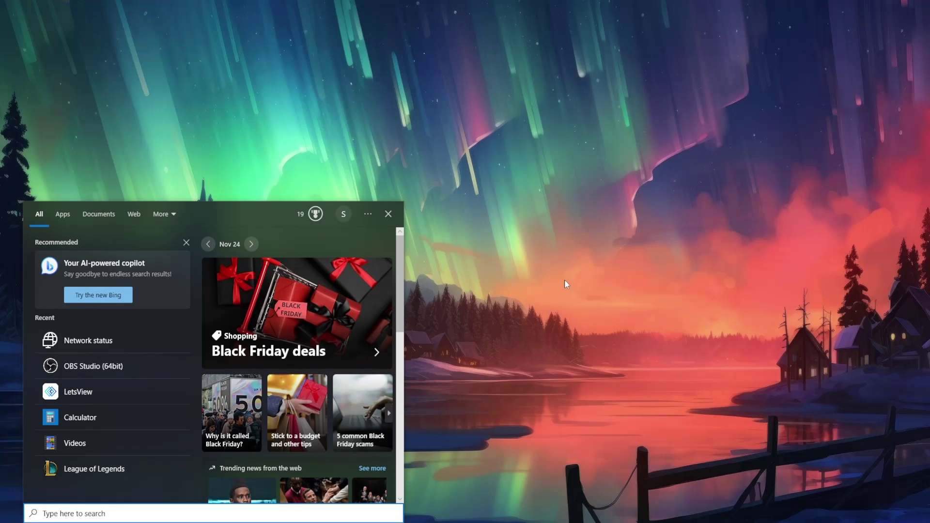
type("add")
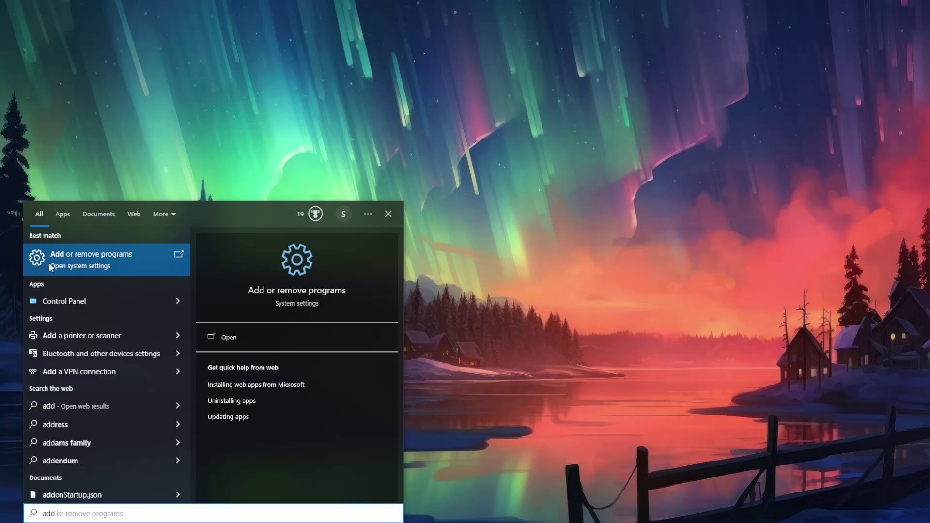
Open Apps & features via the 'Add or remove programs' search result
left_click(150, 265)
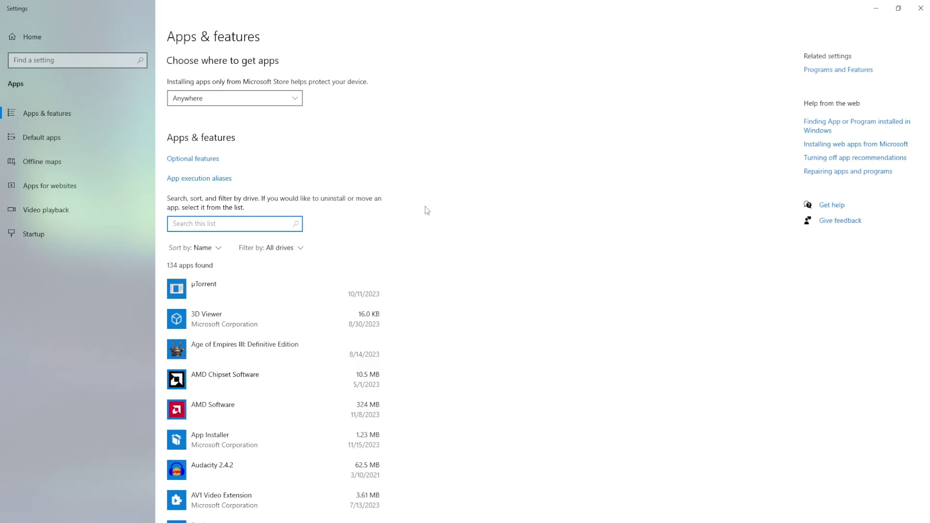
type("roblox")
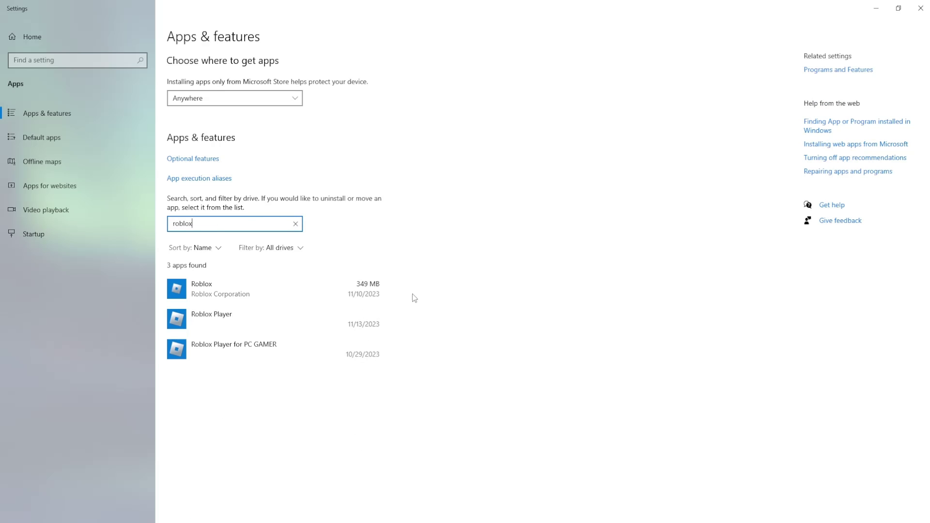
Expand the Roblox, Roblox Player and Roblox Player for PC GAMER entries for uninstalling
left_click(270, 289)
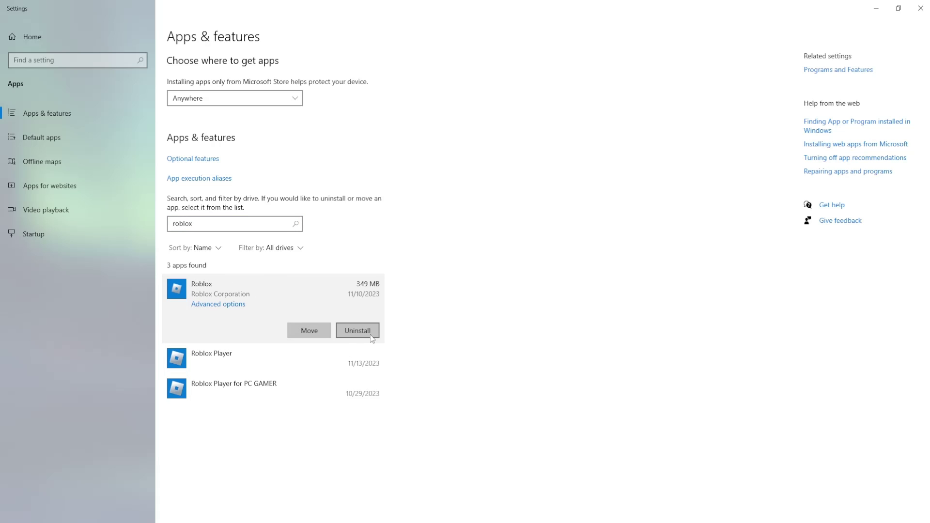
left_click(267, 354)
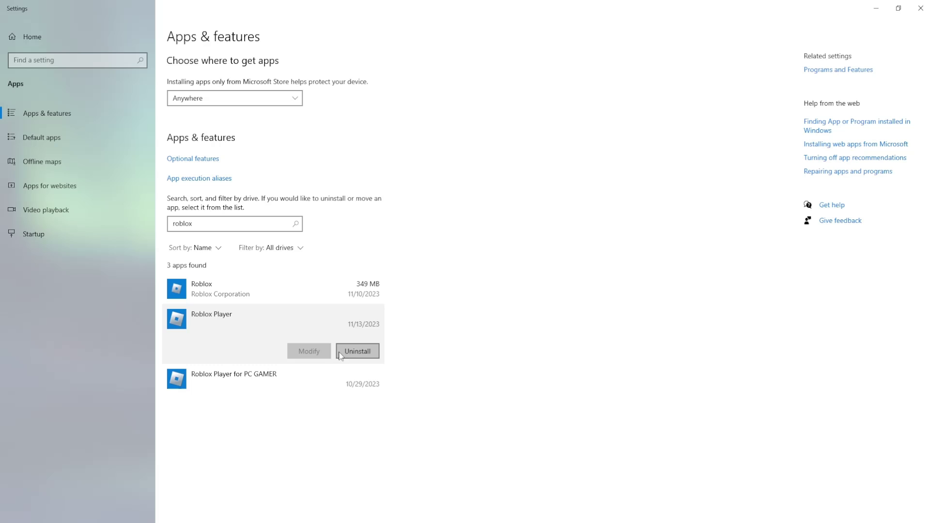
left_click(331, 373)
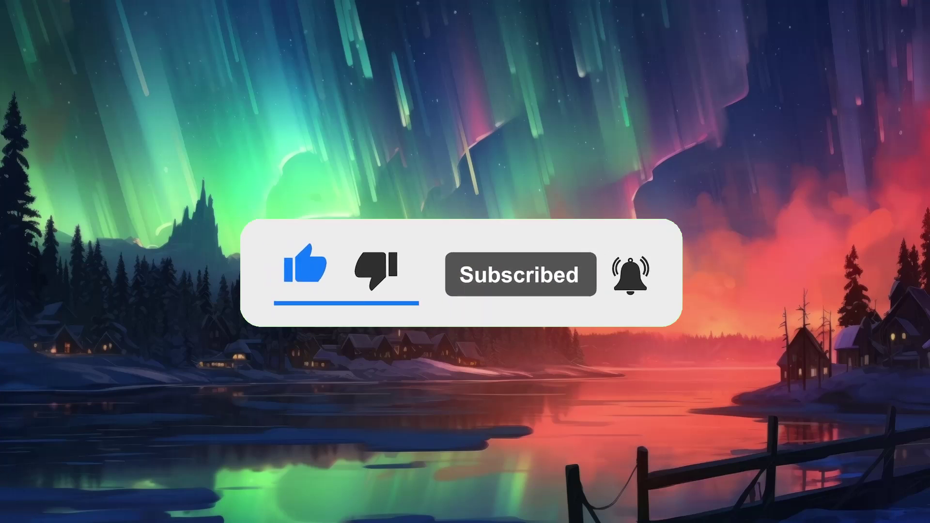
Launch Microsoft Store from the Windows Start search
key("super")
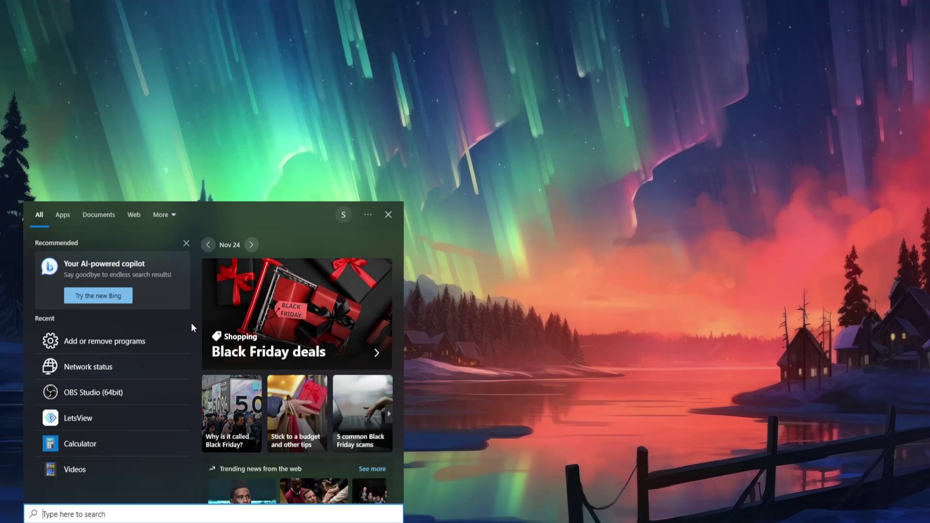
type("microso")
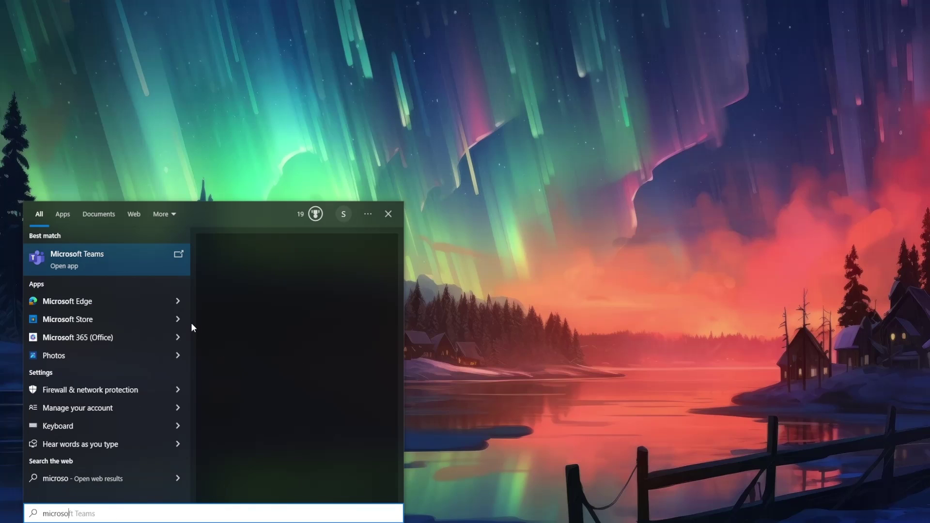
type("ft store")
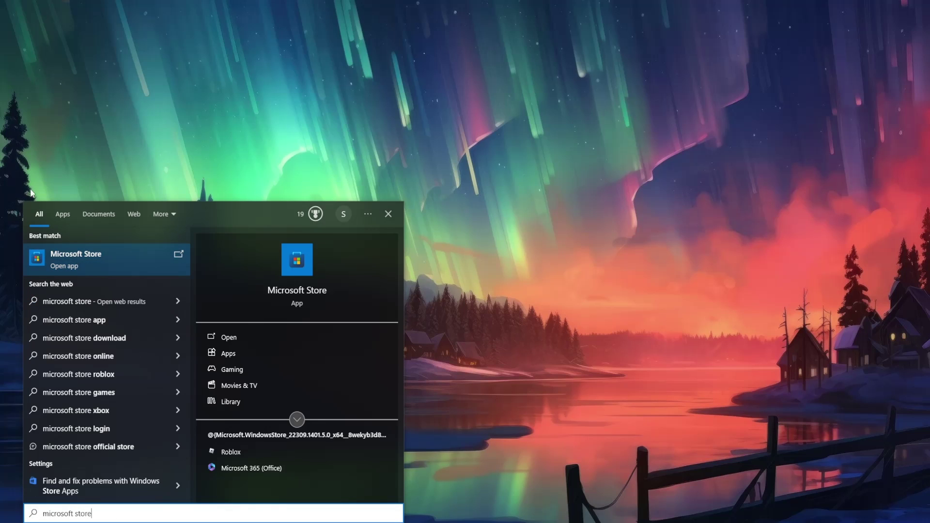
left_click(85, 259)
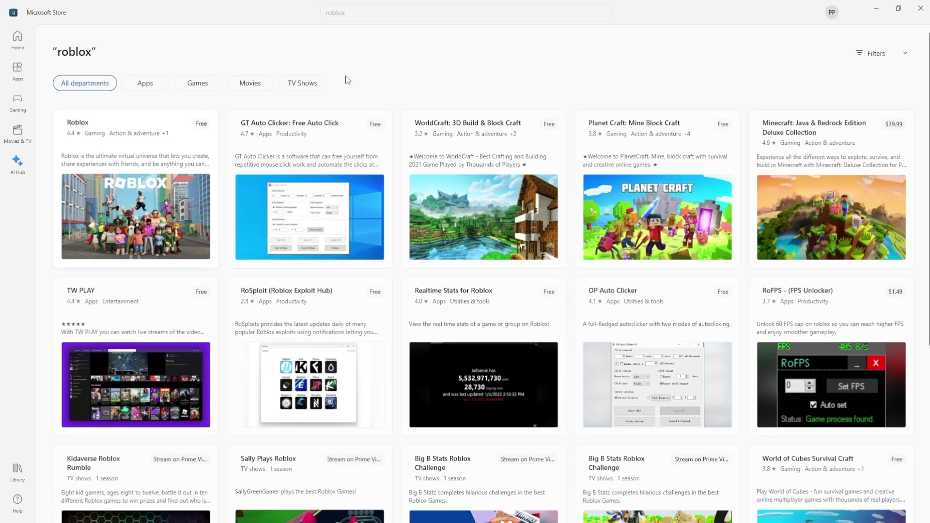
Open the Roblox game's product page from the Store's 'roblox' search results
left_click(149, 151)
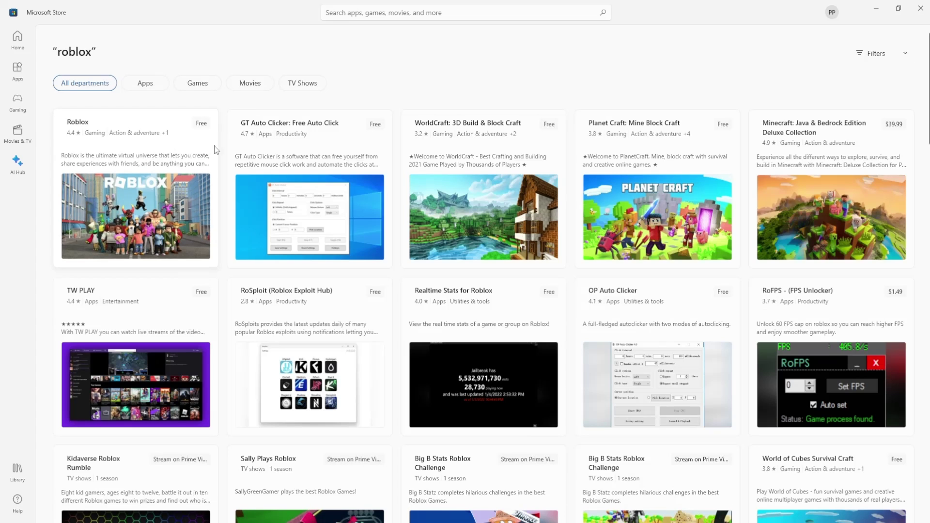
left_click(215, 151)
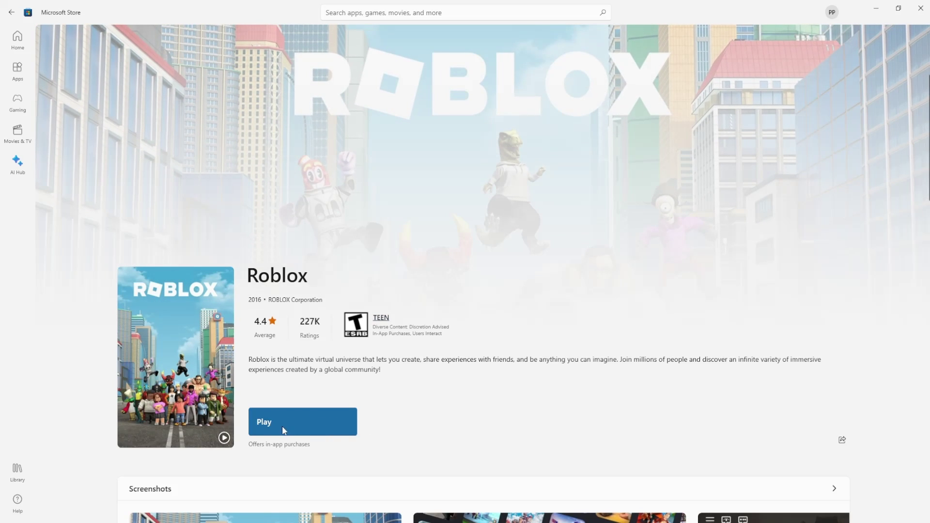
left_click(314, 421)
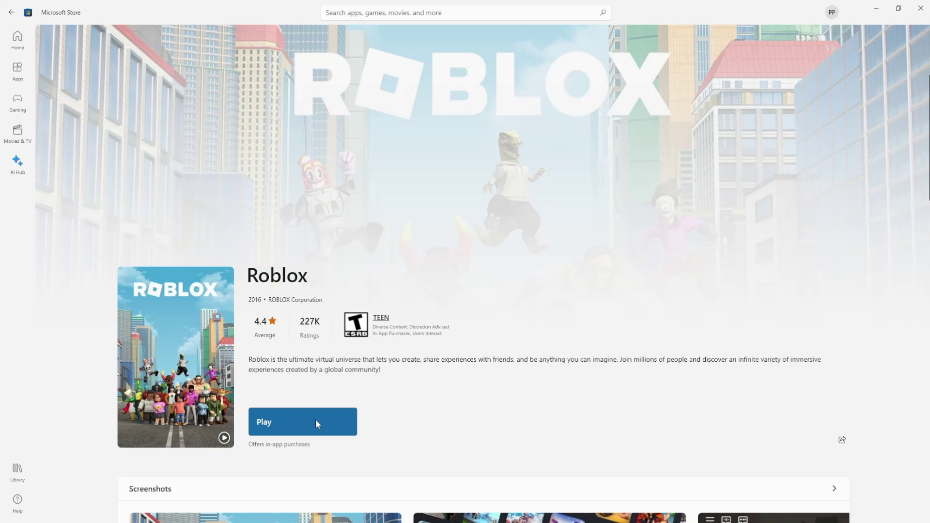